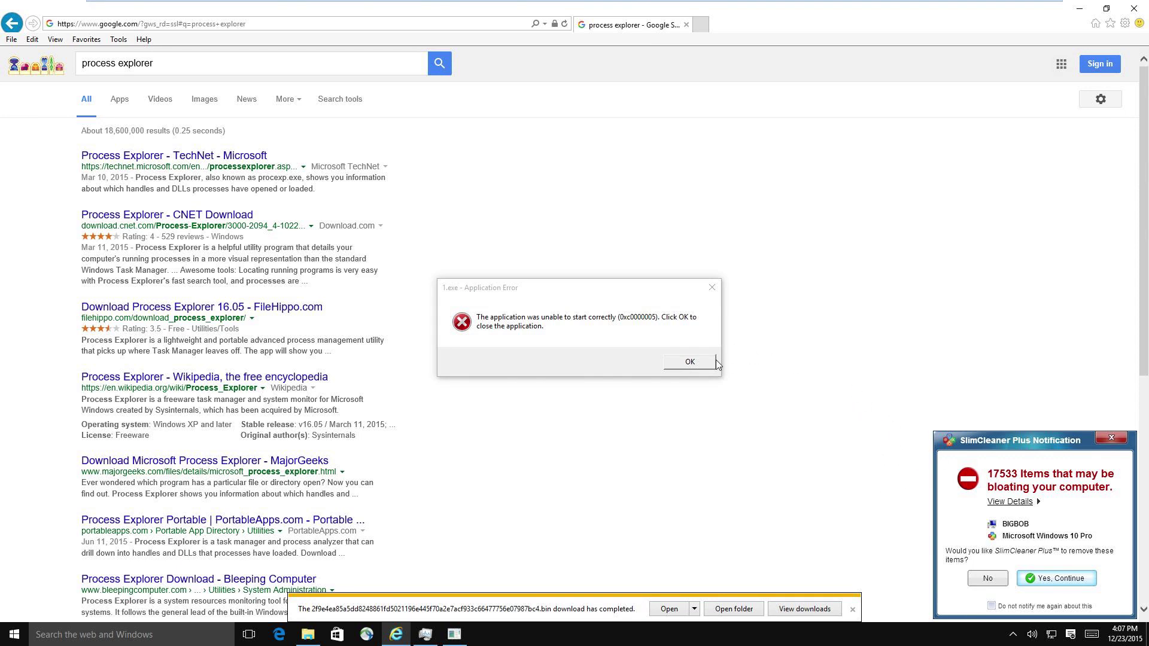
Dismiss the 1.exe application error and focus the Google search box
left_click(696, 363)
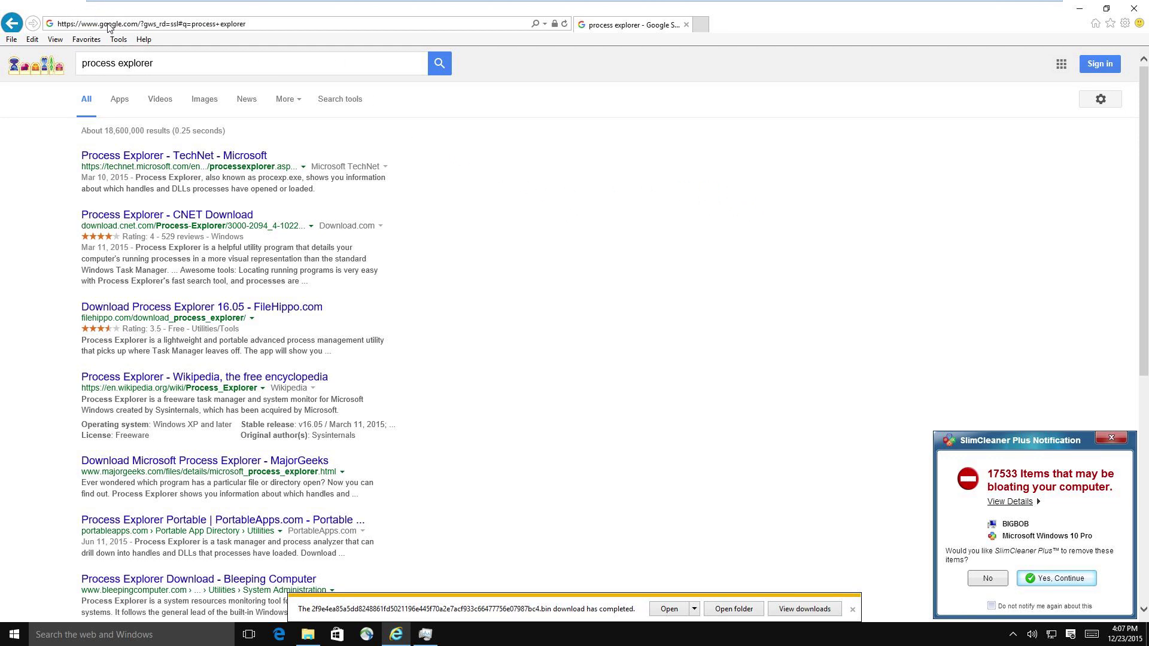
left_click(194, 63)
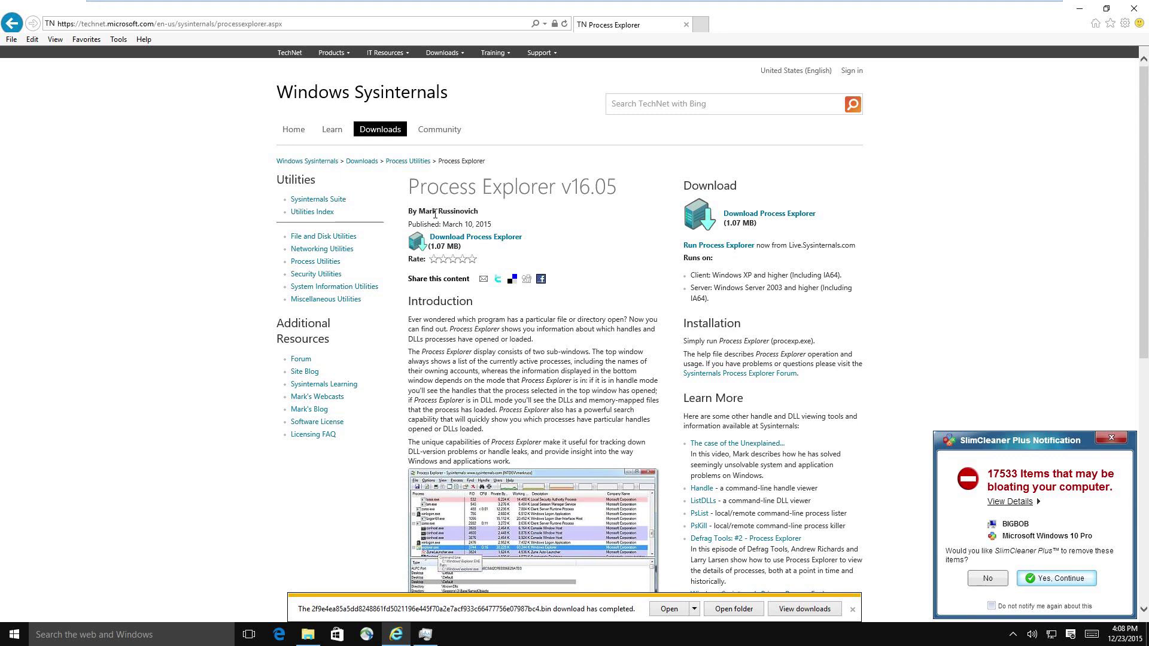
Download ProcessExplorer.zip from the Sysinternals Process Explorer page and open the archive
left_click(781, 216)
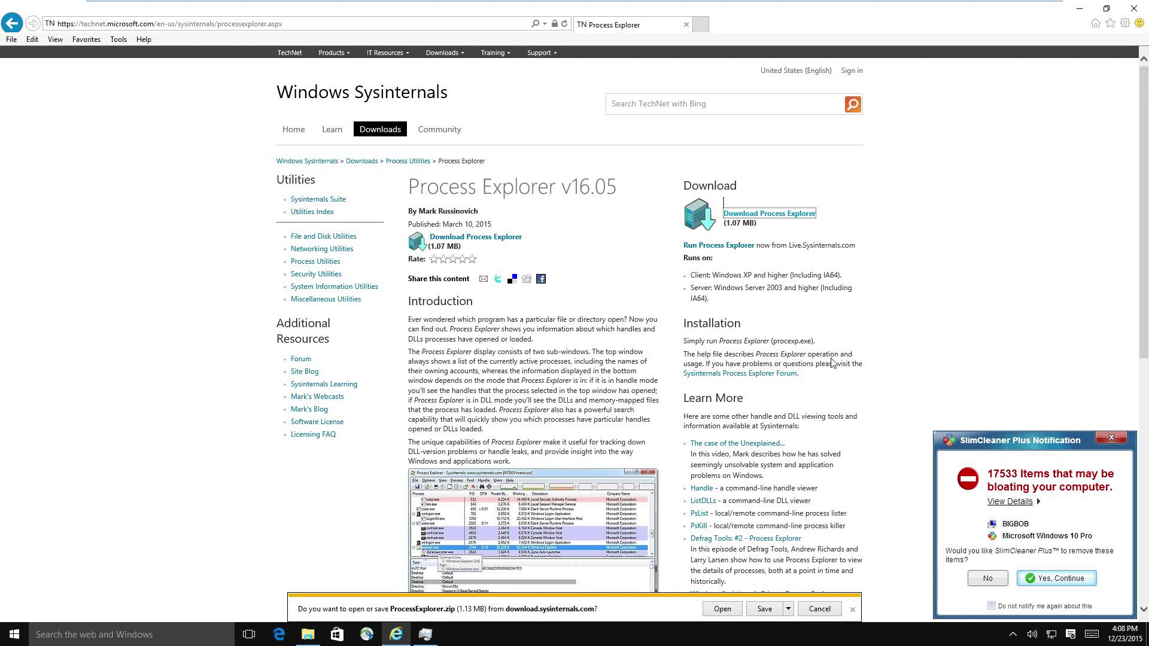
left_click(722, 608)
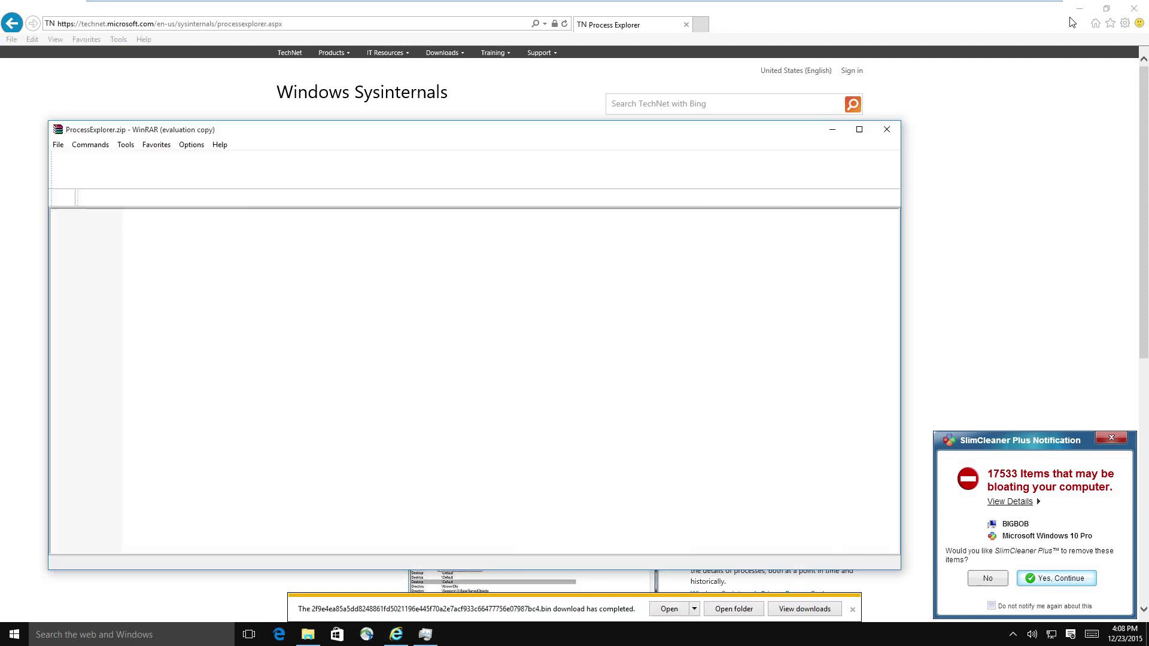
Dismiss the 1.exe application errors and the WinRAR purchase reminder
left_click(1078, 7)
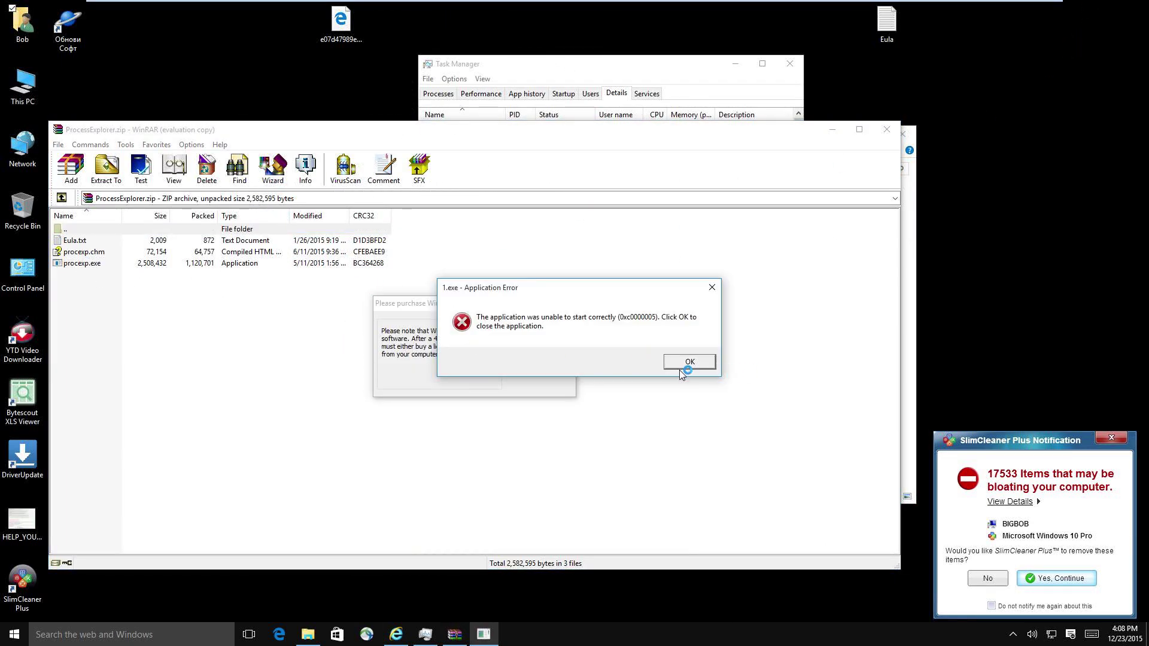
left_click(682, 364)
left_click(518, 357)
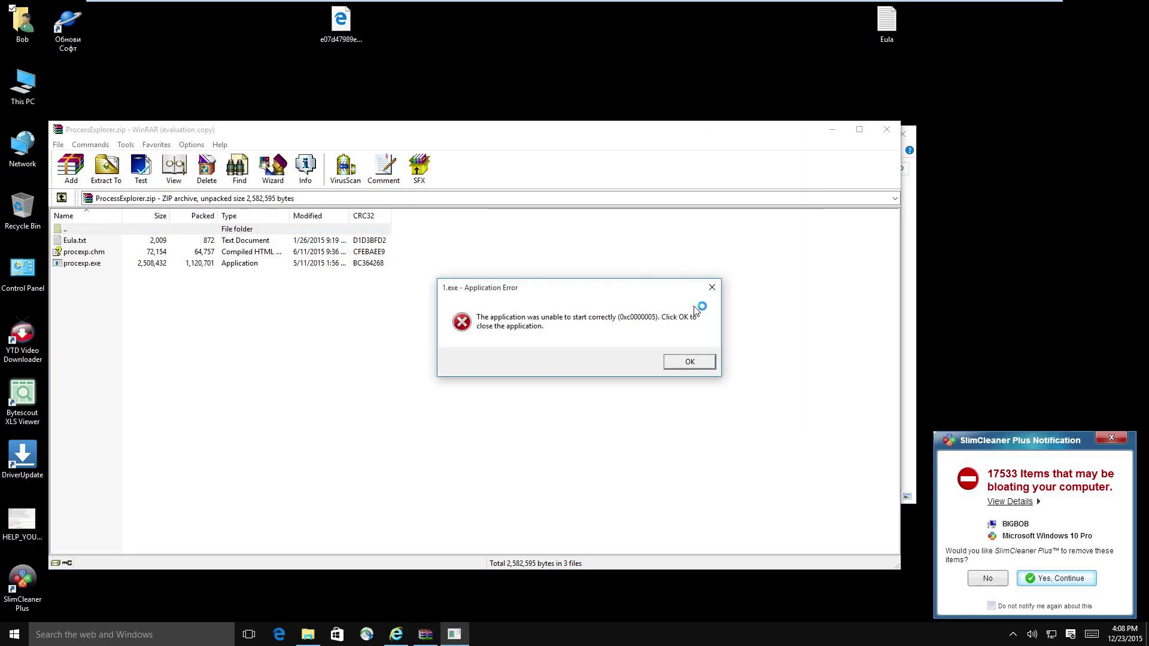
left_click(690, 361)
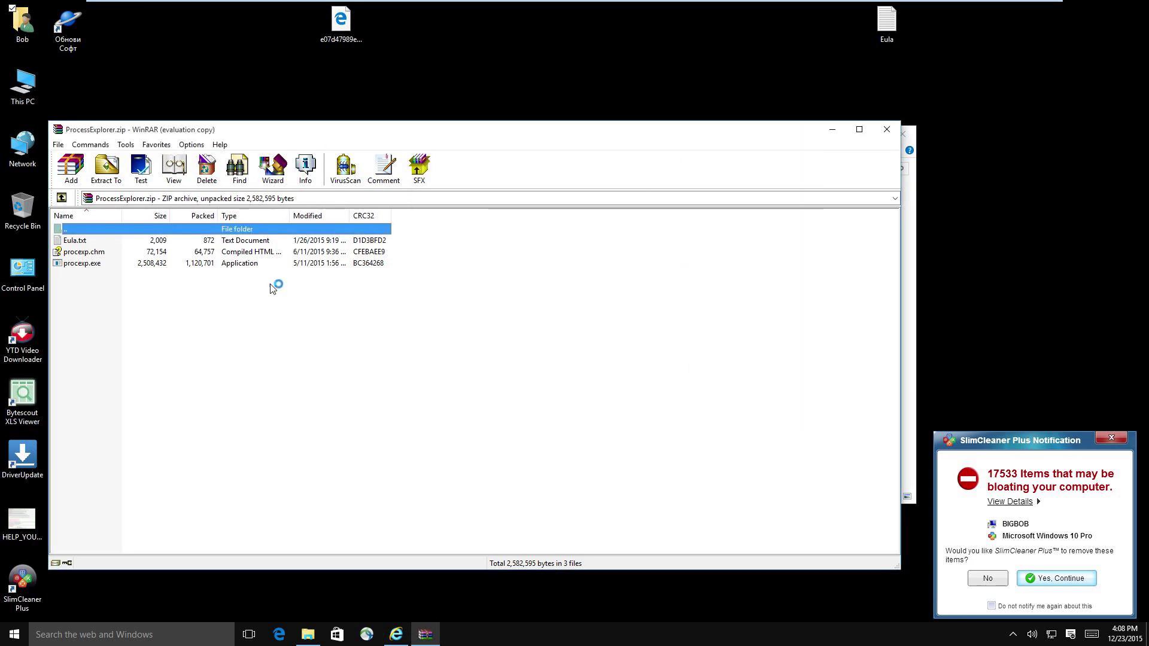
Extract procexp.exe to the desktop, replacing the existing copy, and close the archive
left_click(77, 266)
left_click_drag(78, 266, 308, 212)
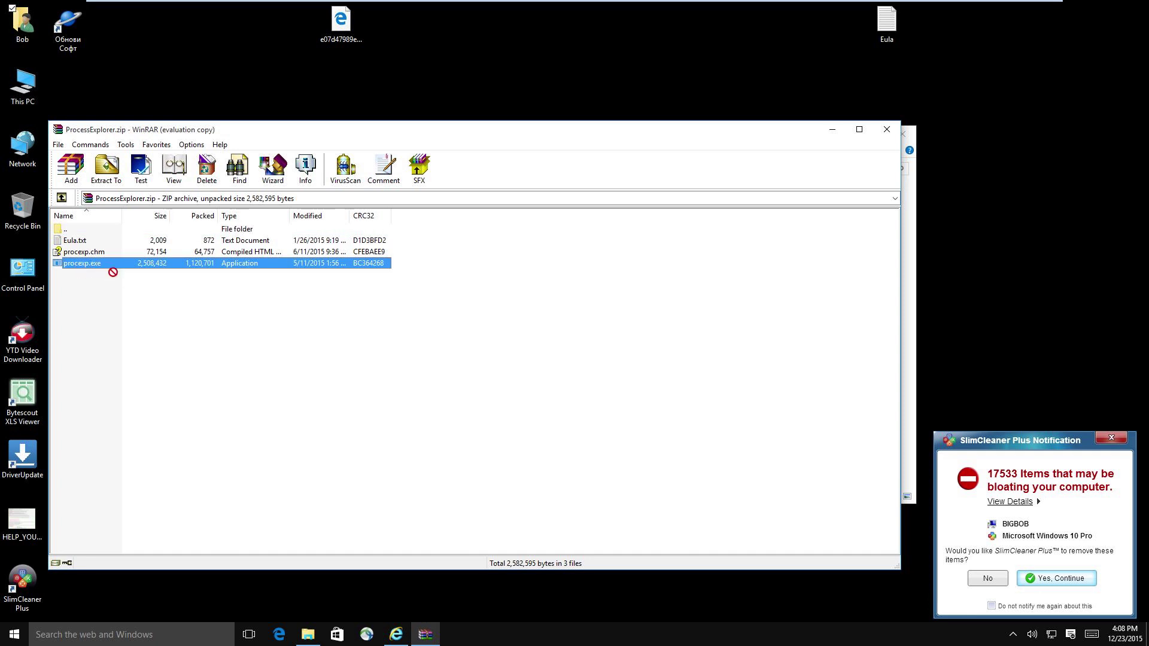
left_click_drag(579, 51, 577, 47)
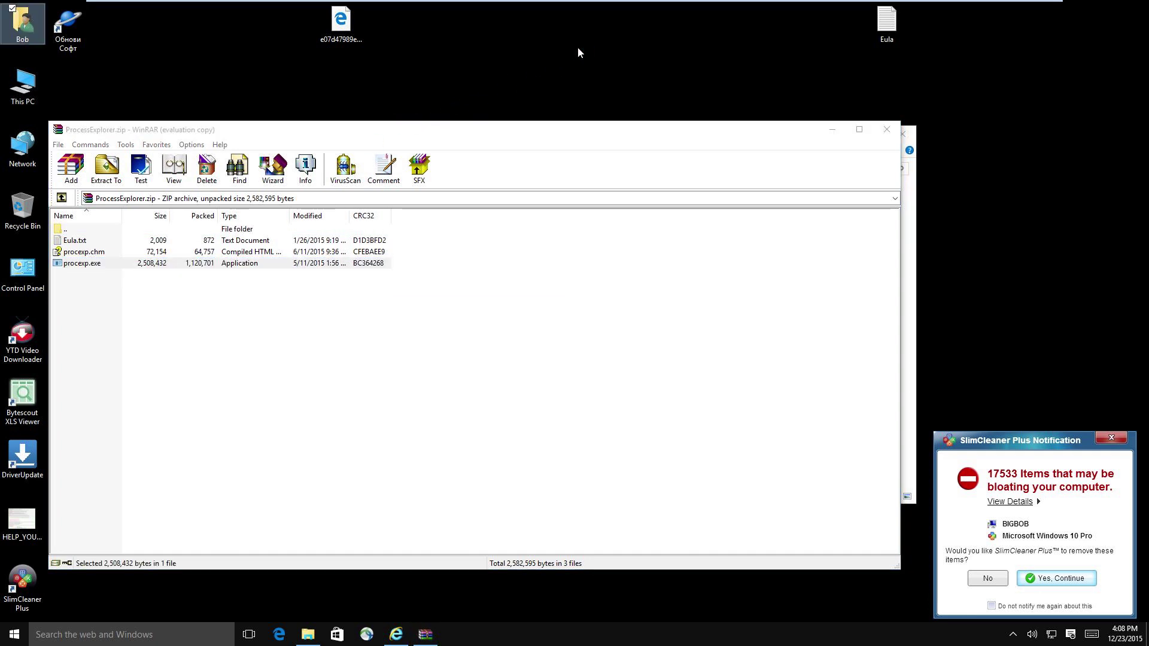
left_click(525, 230)
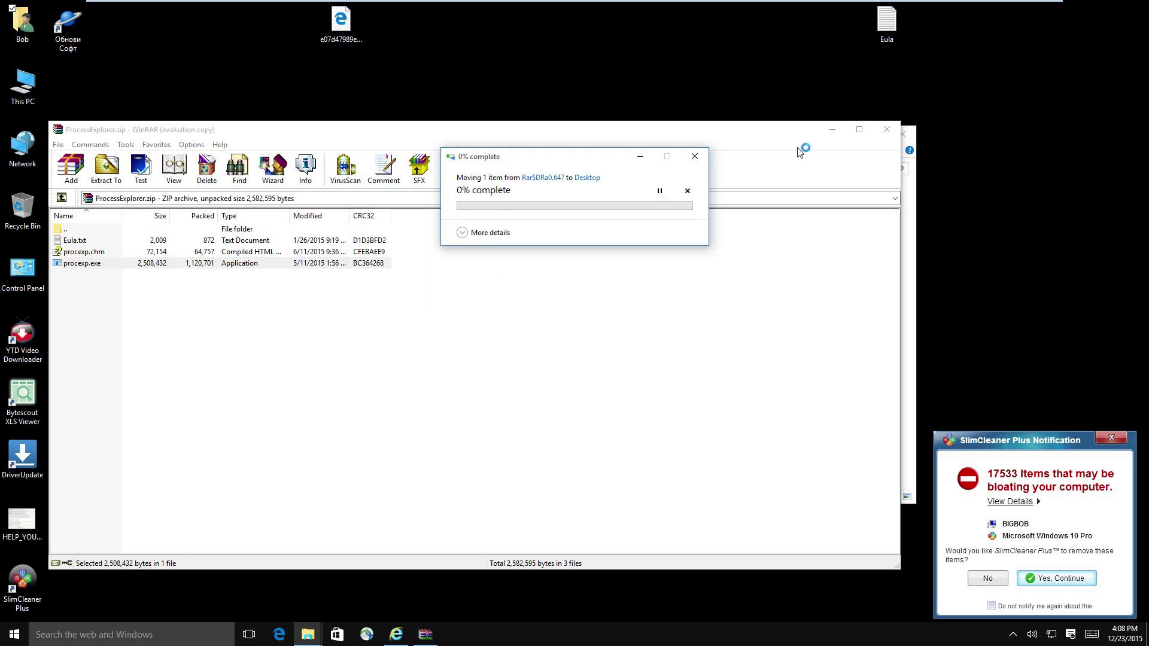
left_click(888, 131)
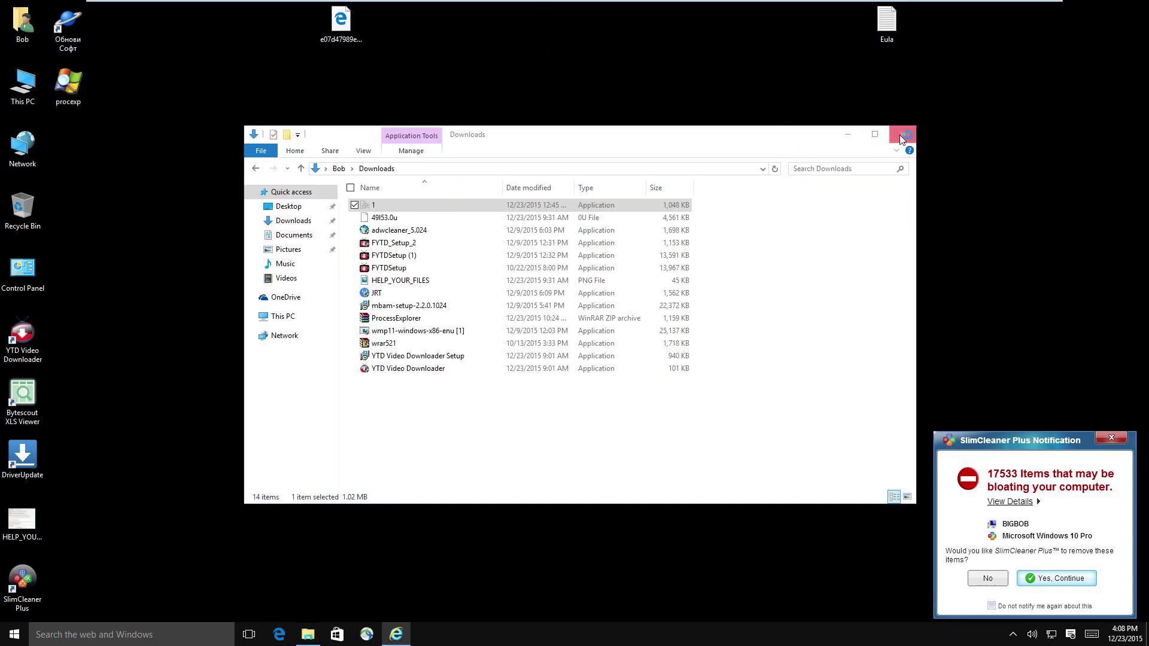
Close the Downloads folder, move the procexp icon, and centre the process list window
left_click(902, 135)
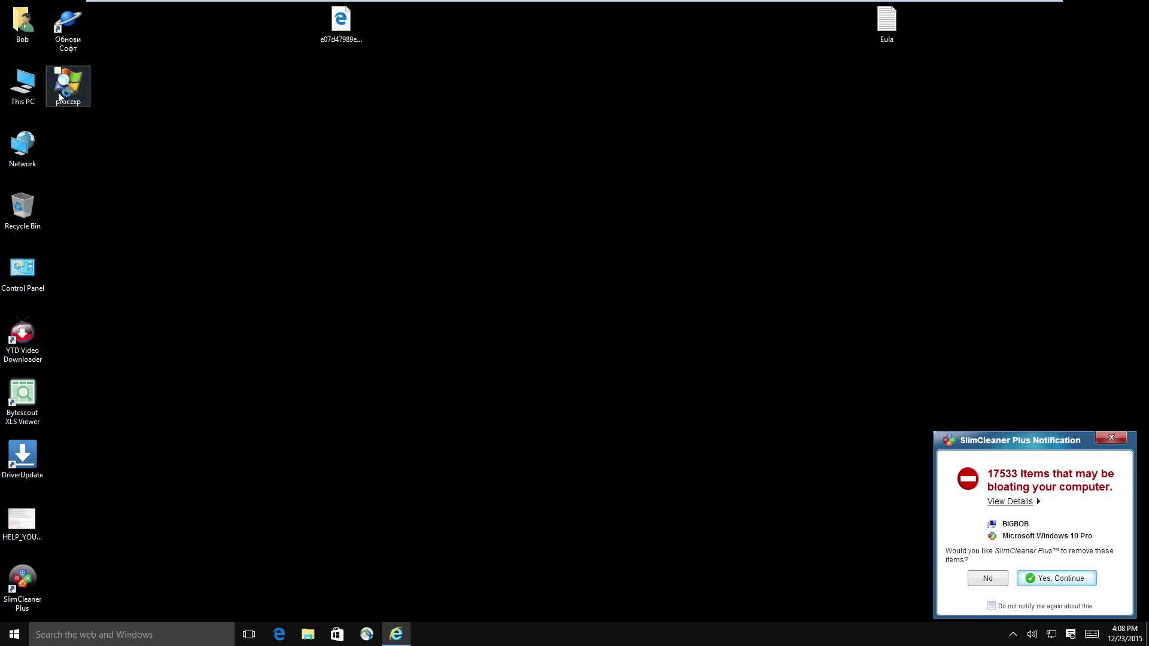
mouse_move(59, 92)
left_mouse_down()
mouse_move(451, 274)
mouse_move(562, 220)
left_mouse_up()
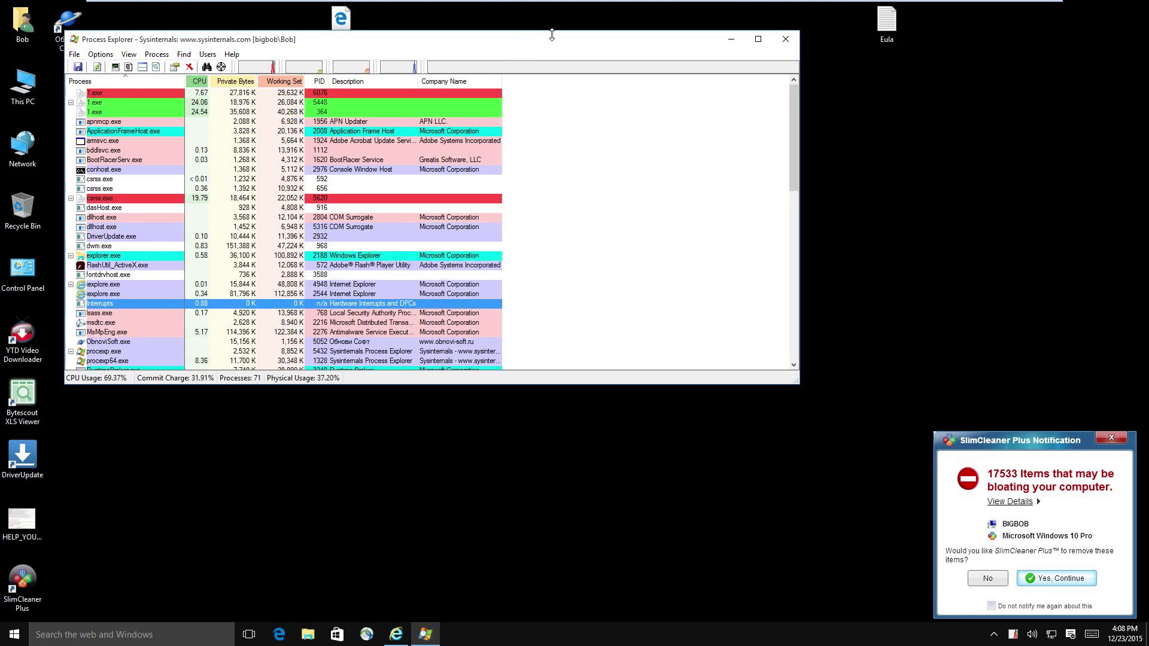
scroll(230, 169, "down", 2)
scroll(228, 169, "down", 3)
scroll(227, 166, "down", 3)
scroll(235, 151, "down", 3)
scroll(242, 148, "down", 3)
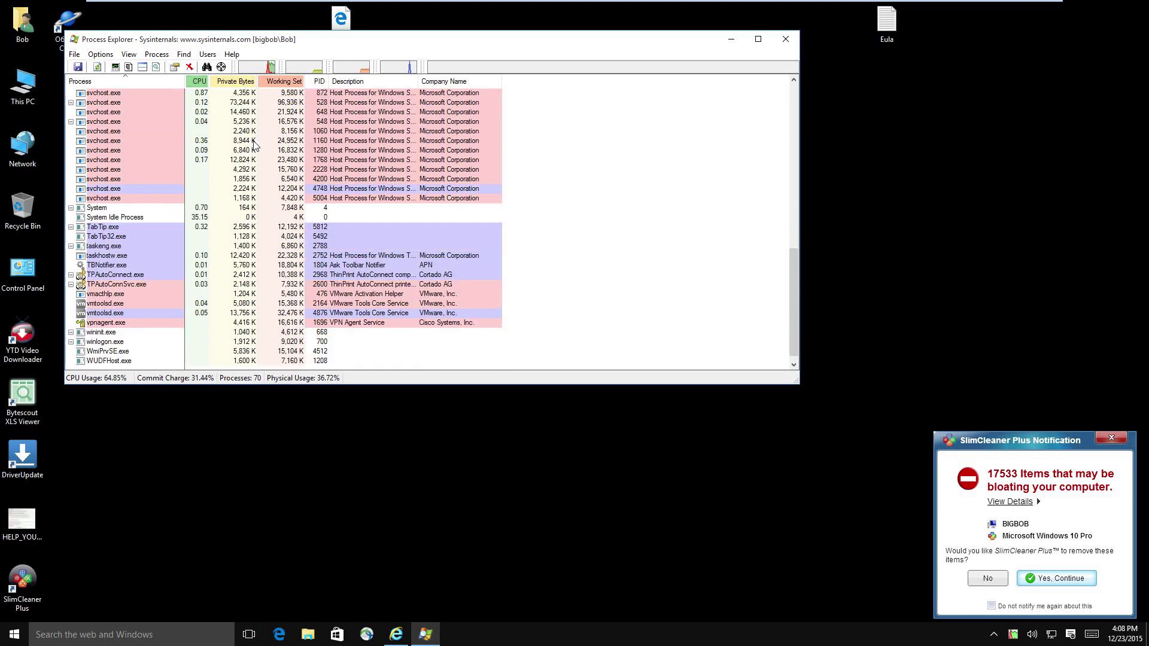
scroll(254, 151, "up", 4)
scroll(268, 163, "up", 5)
scroll(262, 184, "up", 5)
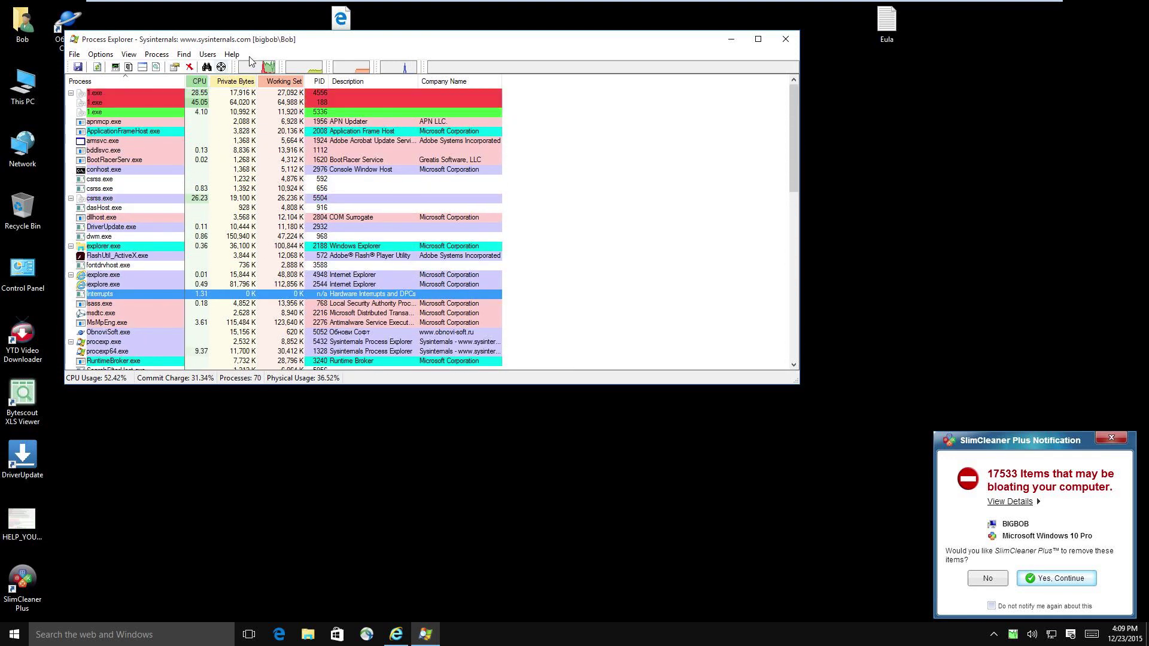
left_click_drag(306, 39, 437, 129)
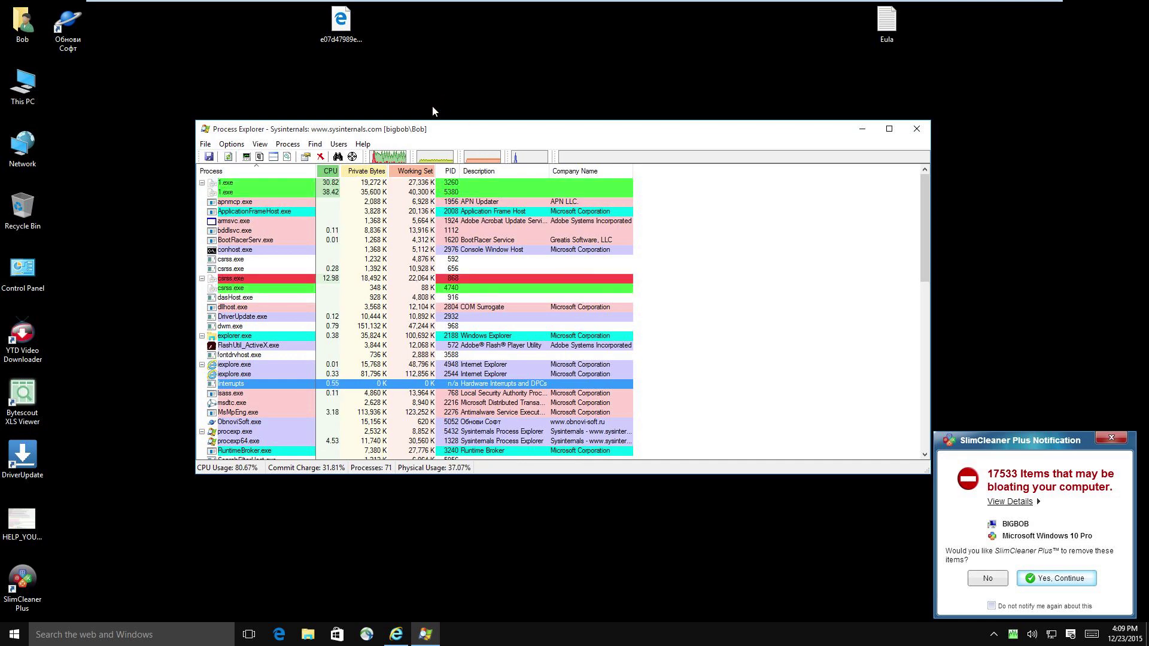
Enable Check VirusTotal.com, dismiss the 1.exe error, and accept VirusTotal's terms of service
left_click(258, 144)
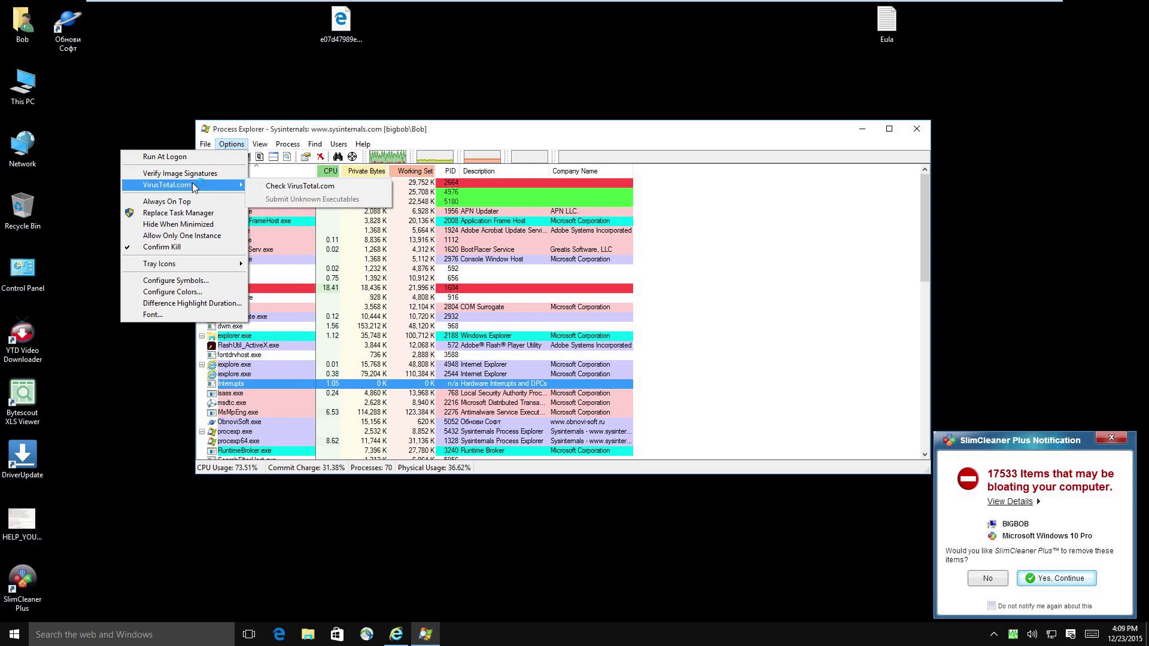
mouse_move(179, 185)
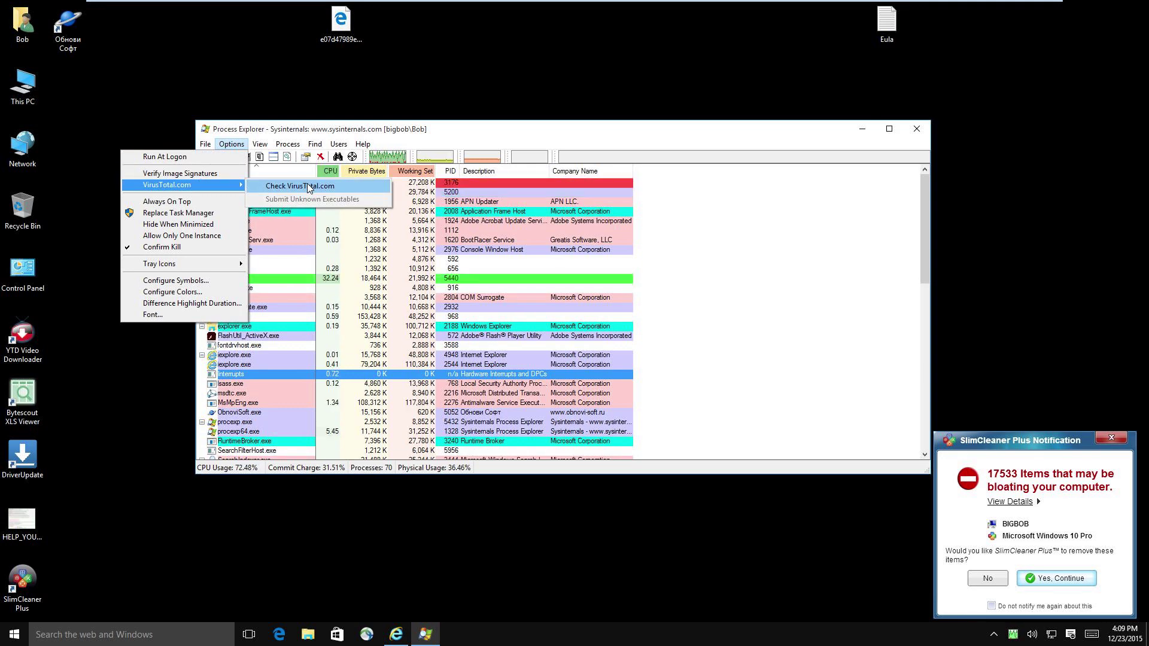
left_click(307, 186)
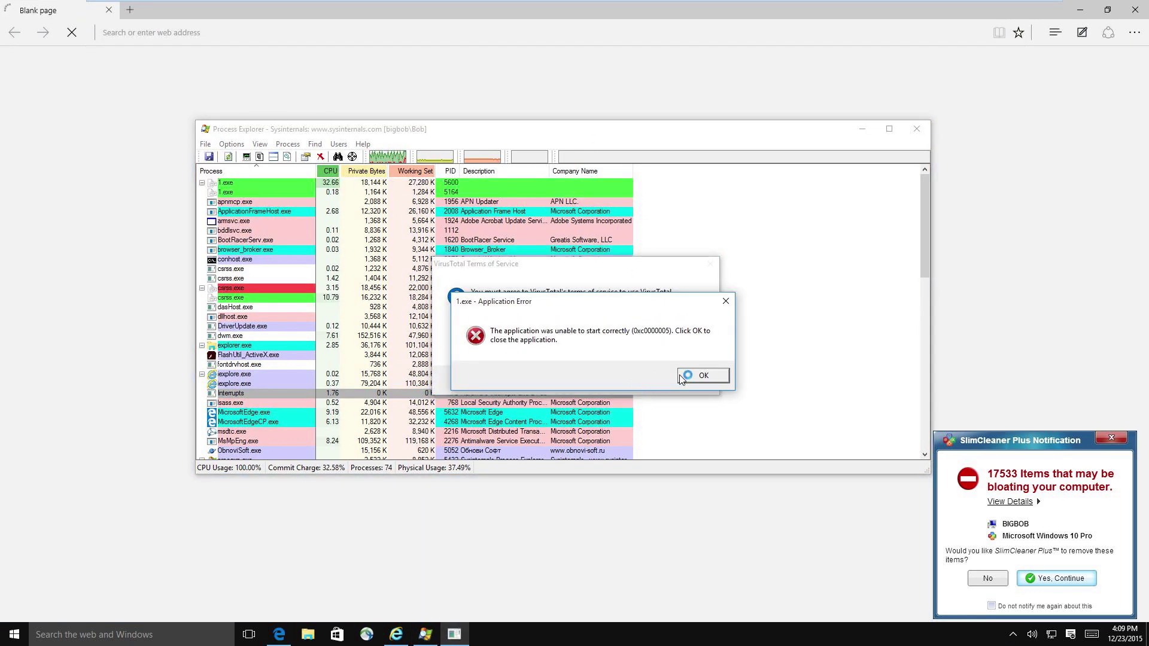
left_click(685, 378)
left_click(638, 384)
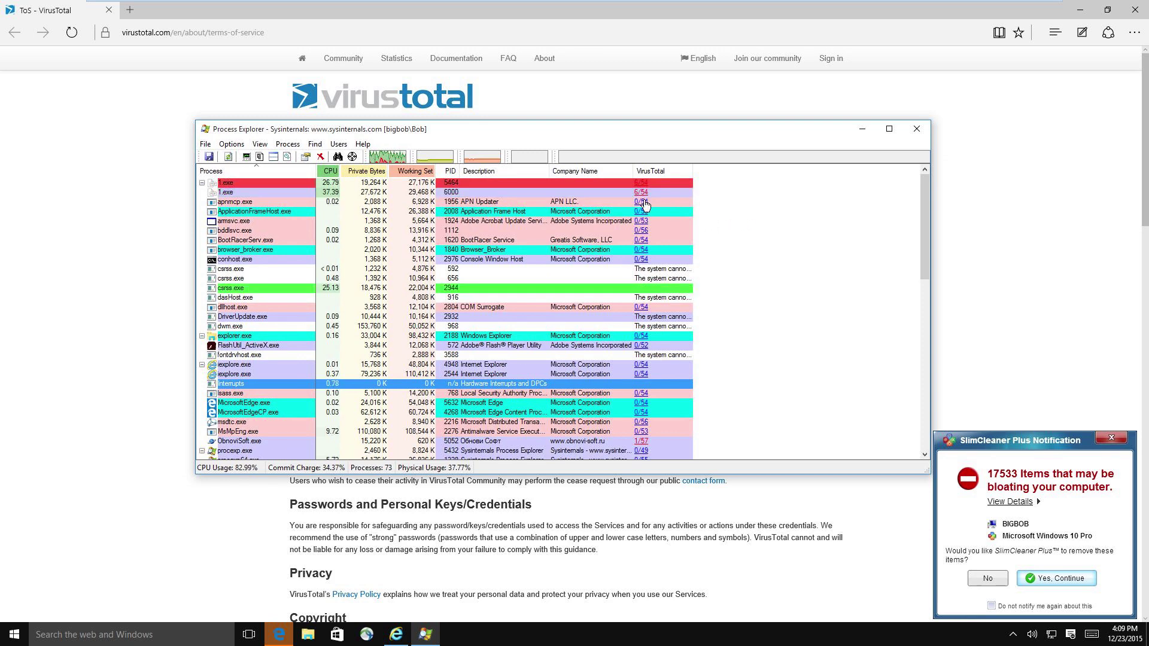
scroll(647, 215, "down", 2)
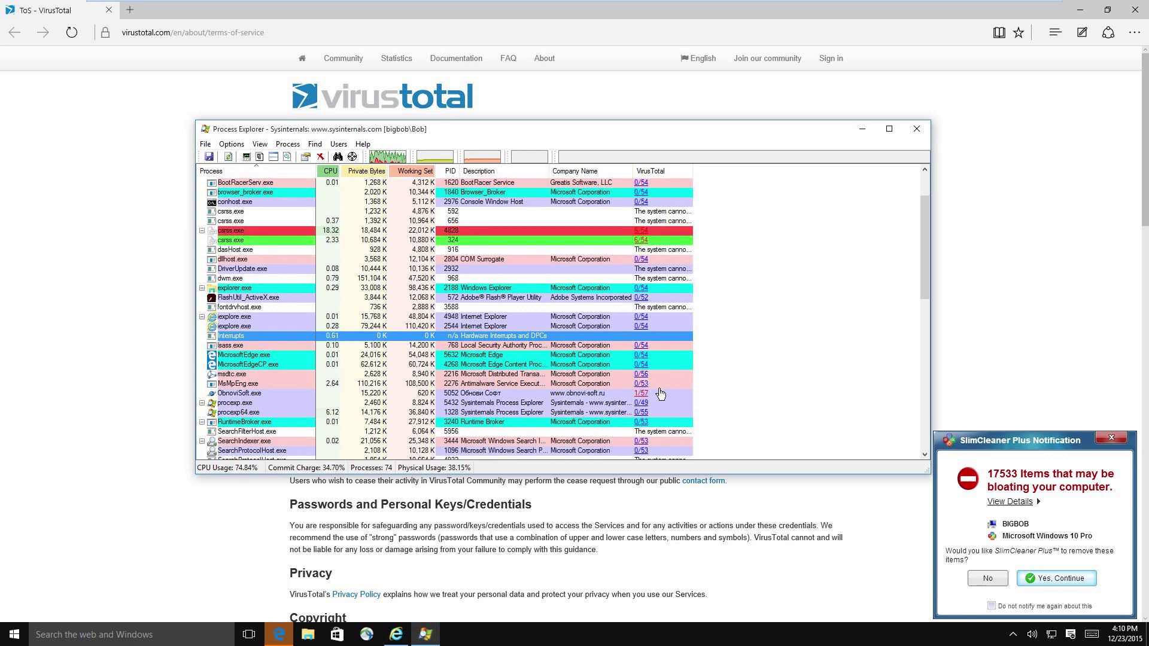
View the VirusTotal reports for ObnoviSoft.exe and 1.exe, then minimize Process Explorer
left_click(660, 395)
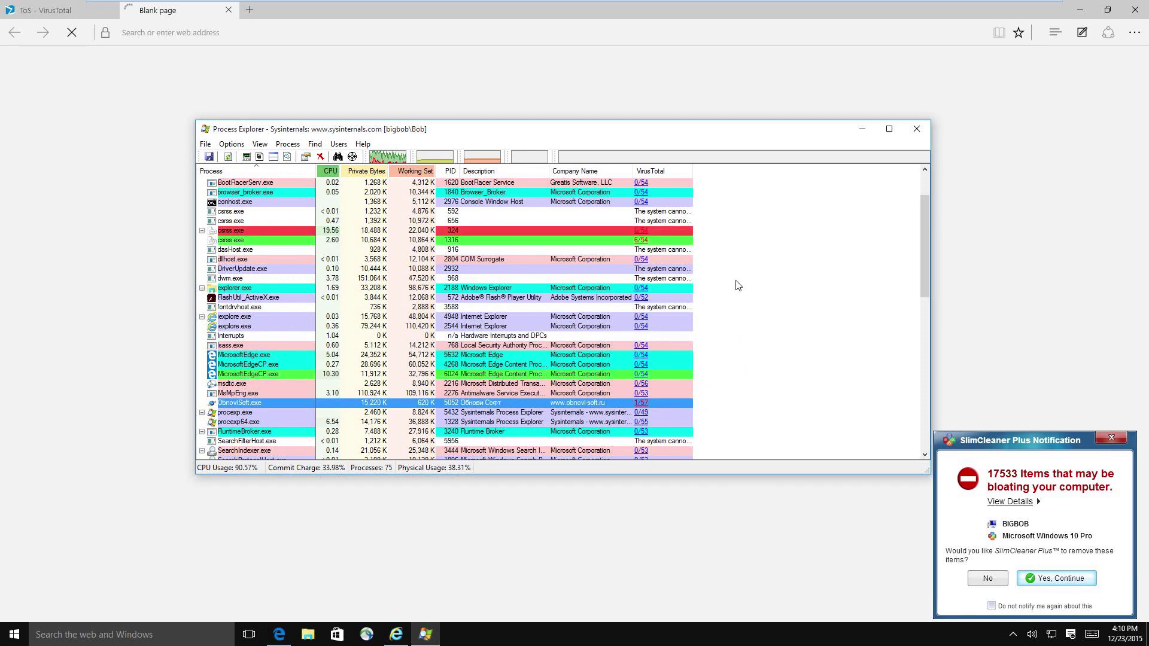
scroll(720, 275, "down", 6)
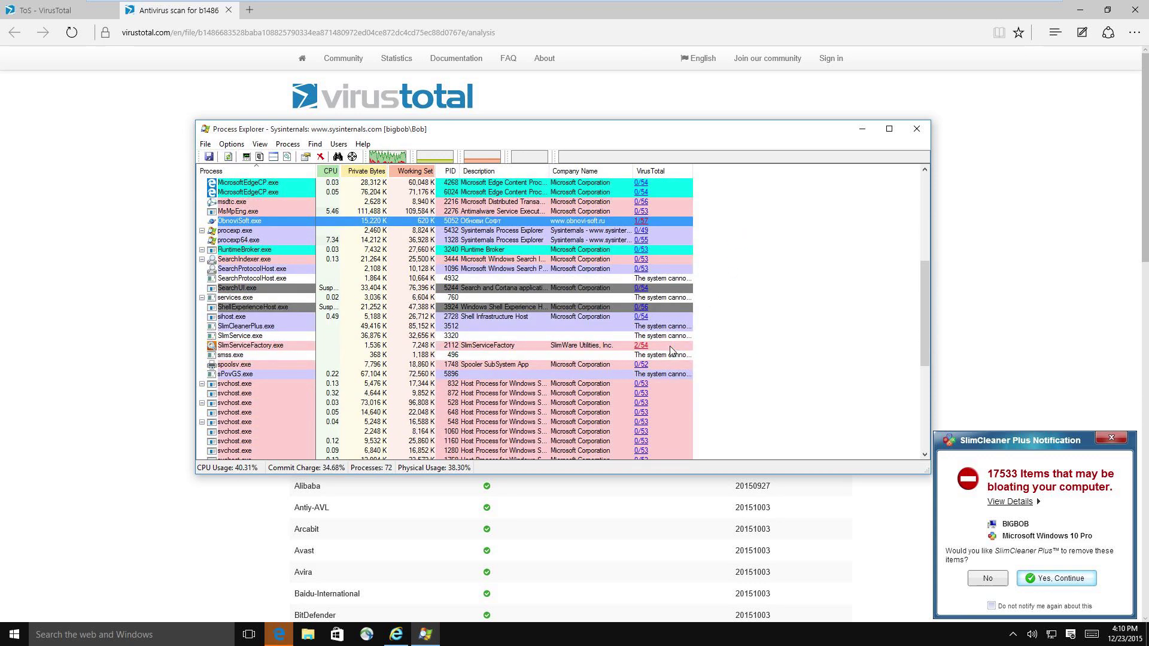
scroll(730, 338, "up", 6)
scroll(759, 277, "up", 2)
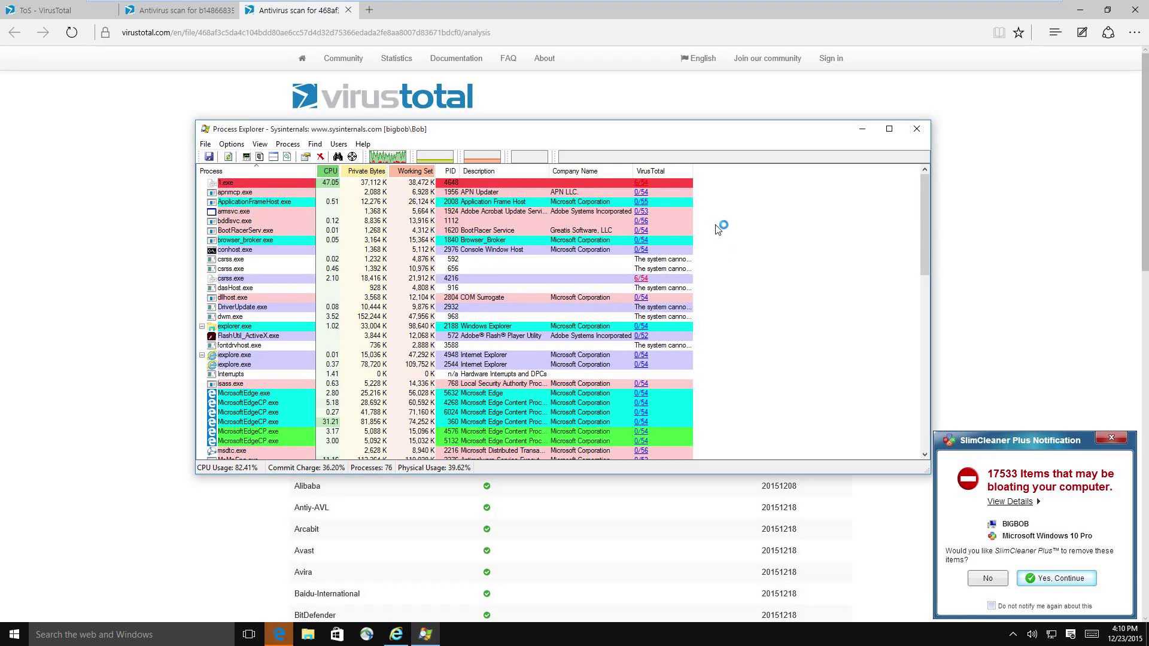
left_click(640, 187)
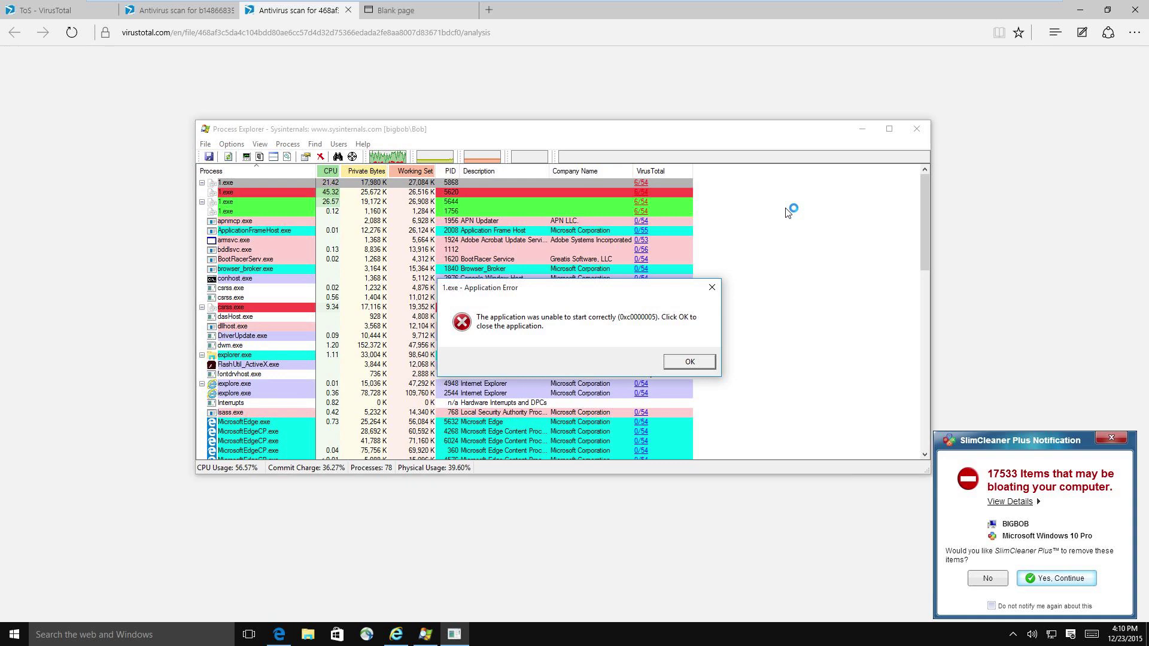
left_click(688, 361)
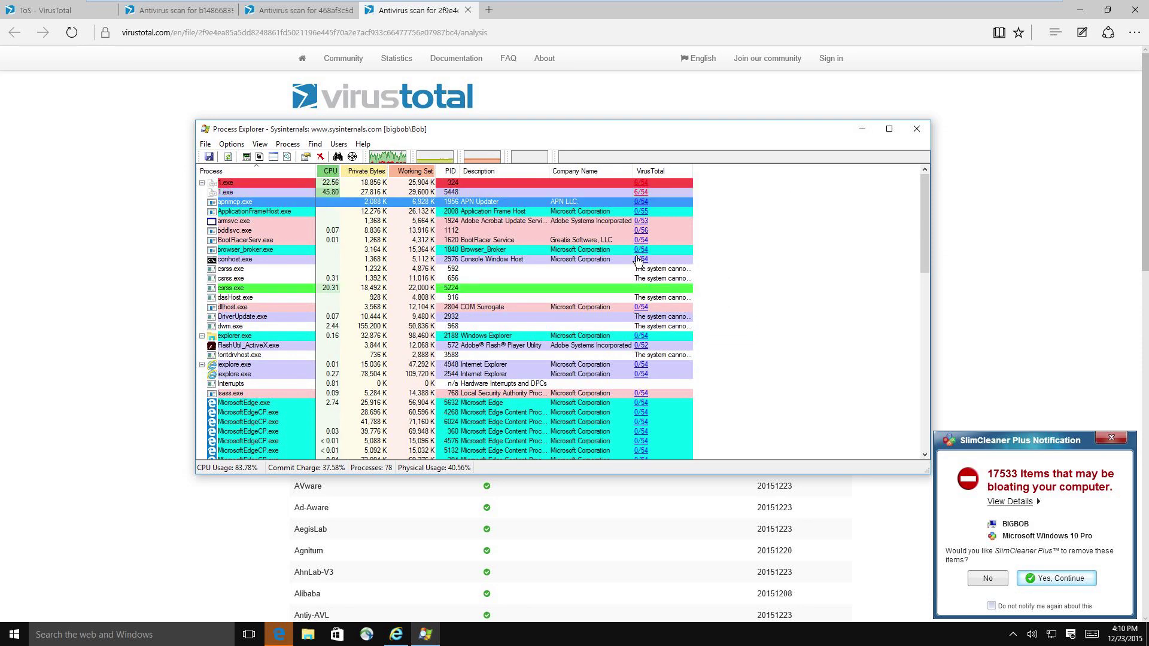
left_click(862, 131)
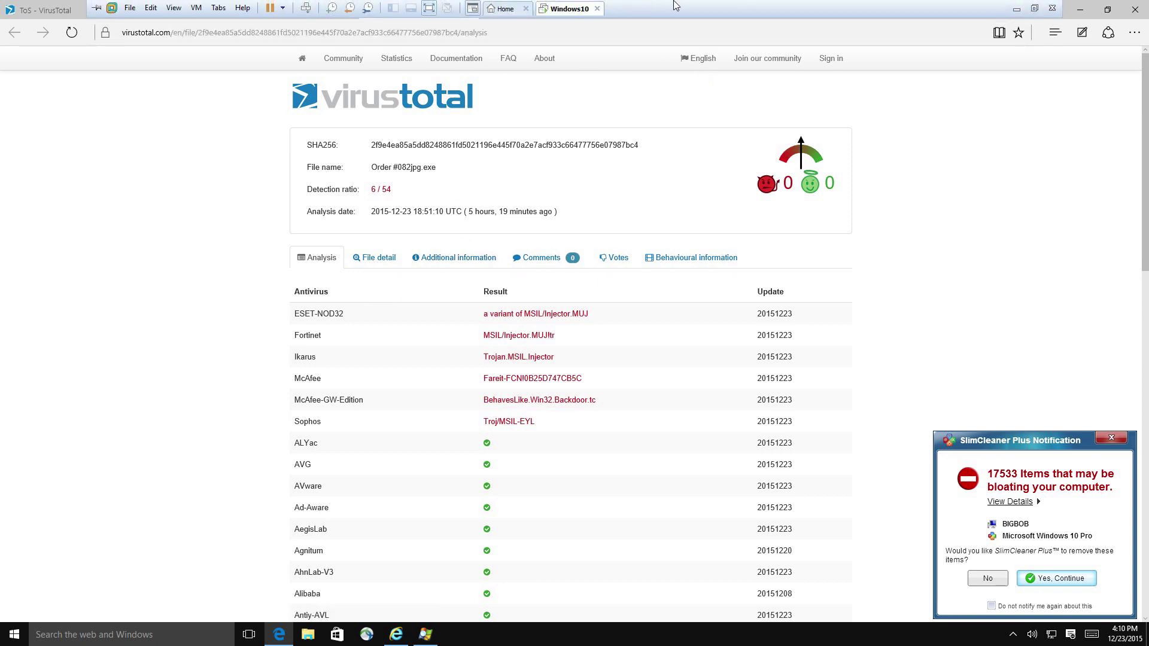
Exit the VM full-screen view to reveal Matt Rizos's Patreon page in Chrome
mouse_move(574, 3)
left_click(1019, 9)
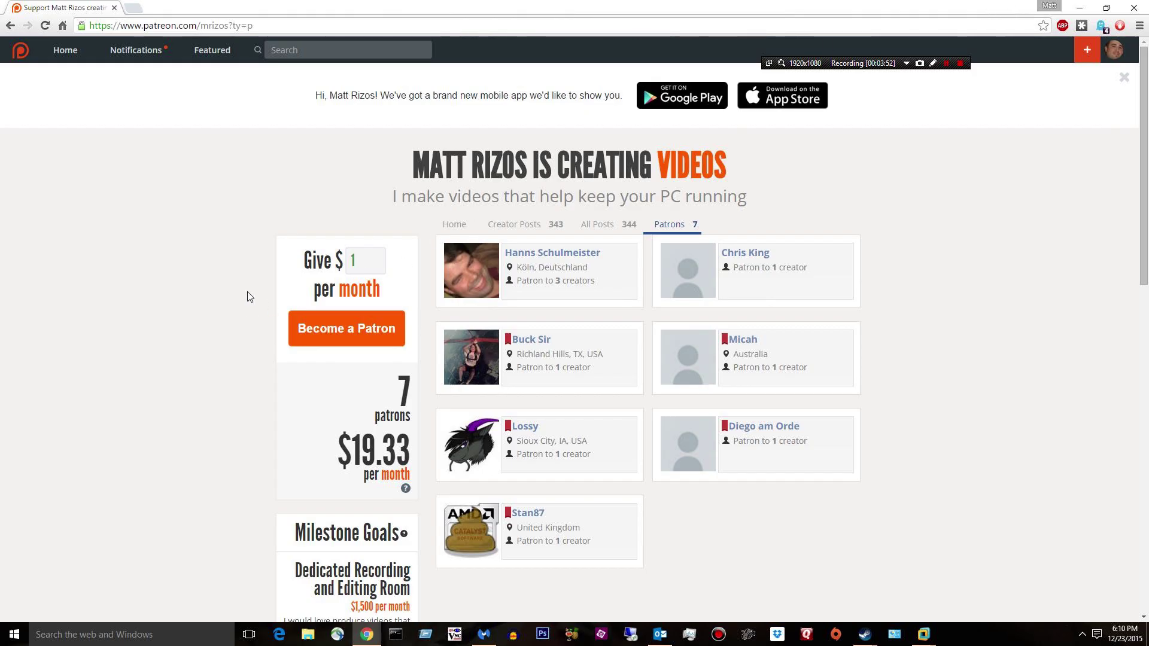